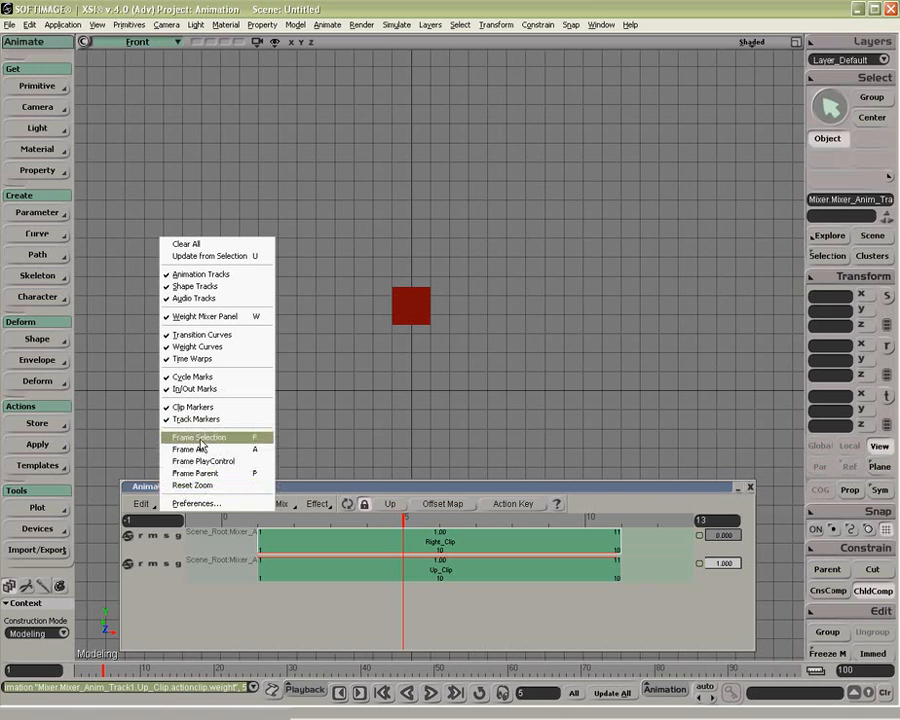
# - Move Up_Clip along its track to start at frame 17 and raise Right_Clip's weight to 1
pyautogui.click(205, 462)
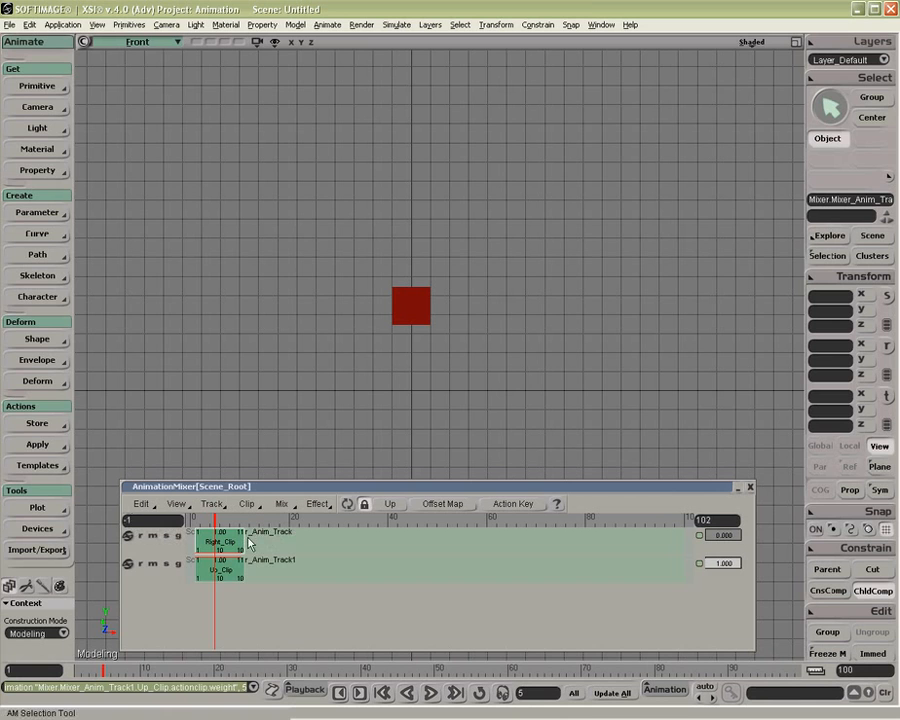
pyautogui.moveTo(237, 568); pyautogui.dragTo(315, 568)
pyautogui.moveTo(227, 519)
pyautogui.mouseDown()
pyautogui.moveTo(316, 527)
pyautogui.moveTo(212, 522)
pyautogui.mouseUp()
pyautogui.moveTo(720, 535); pyautogui.dragTo(749, 530)
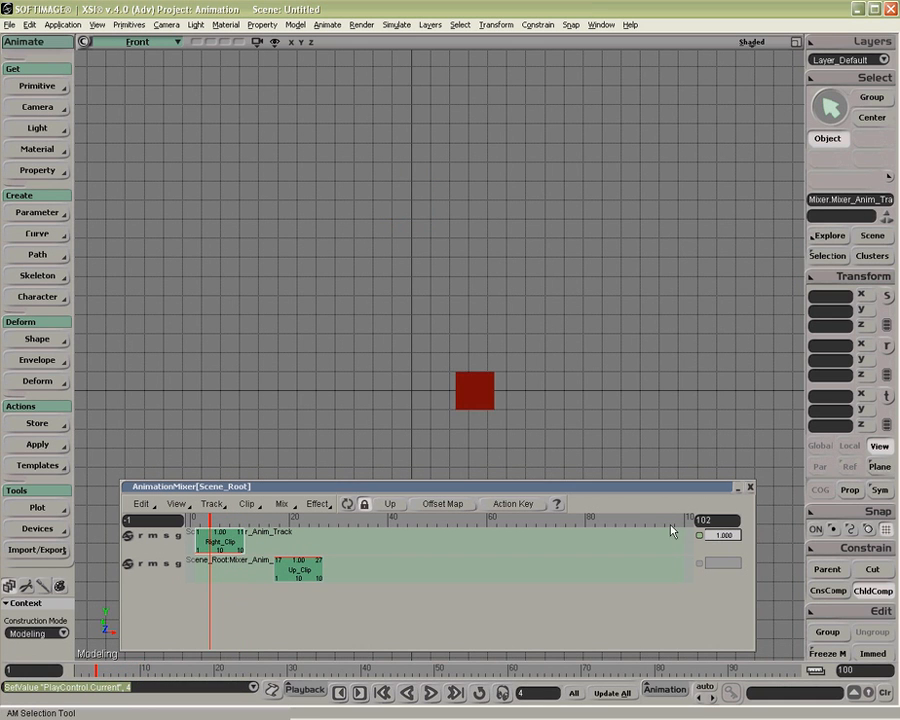
pyautogui.moveTo(197, 521); pyautogui.dragTo(219, 523)
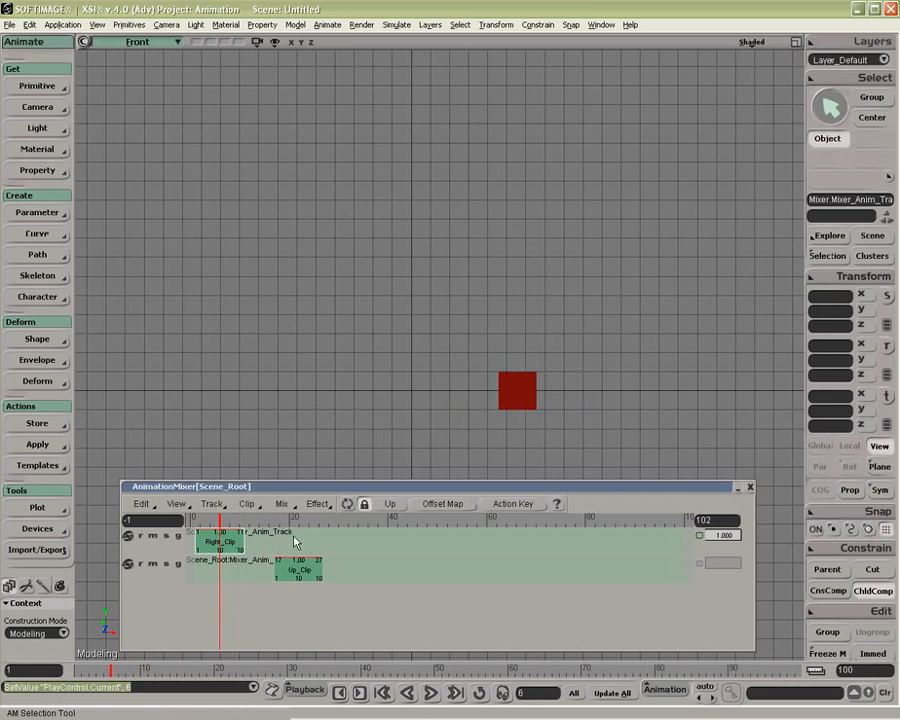
# - Create a standard transition from Right_Clip to Up_Clip in the animation mixer
pyautogui.click(247, 504)
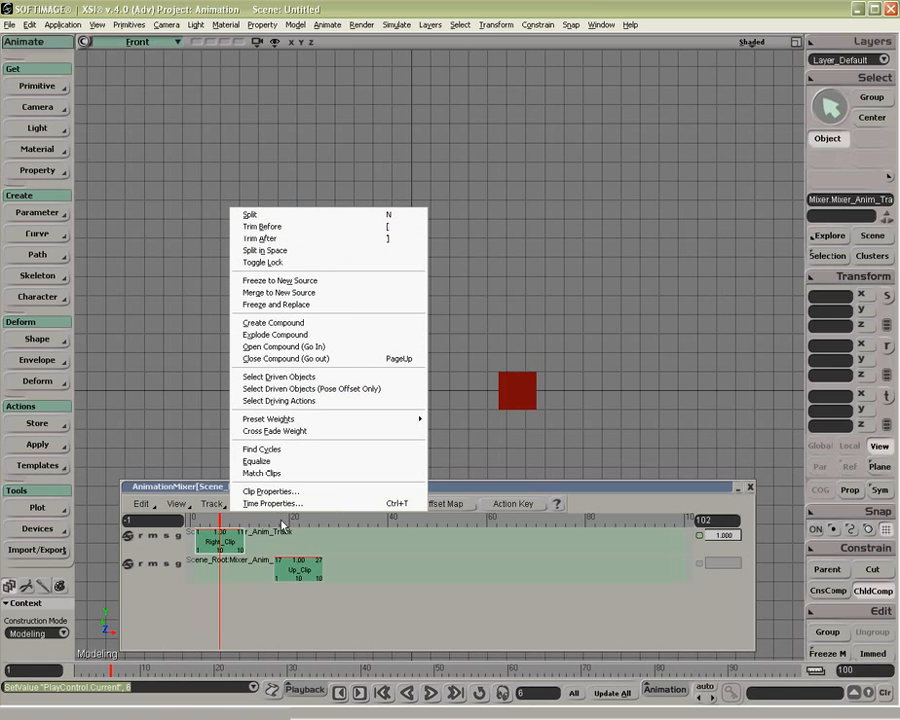
pyautogui.click(265, 548)
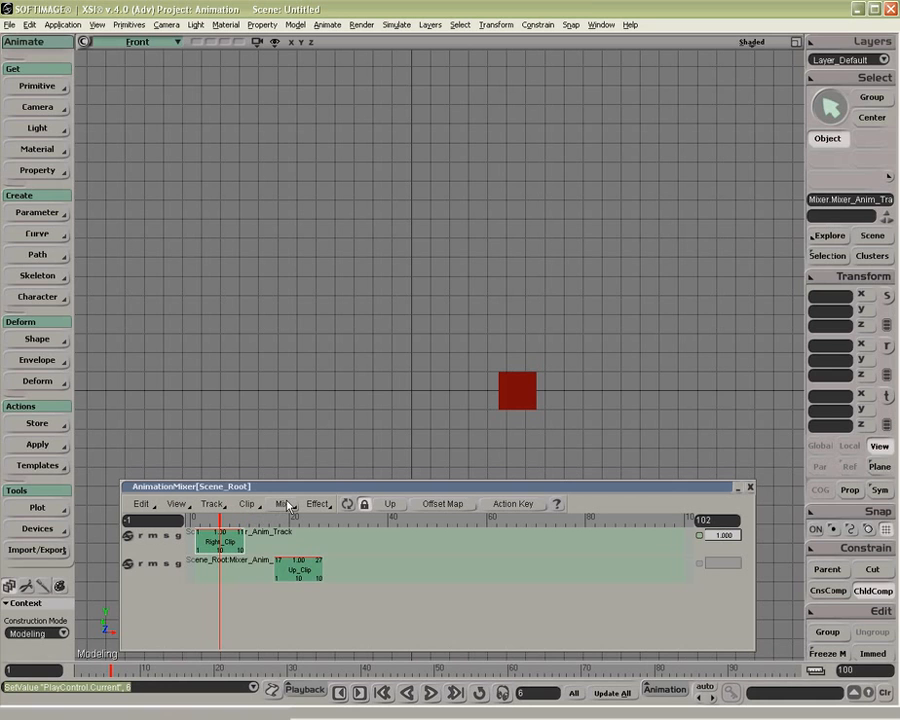
pyautogui.click(281, 504)
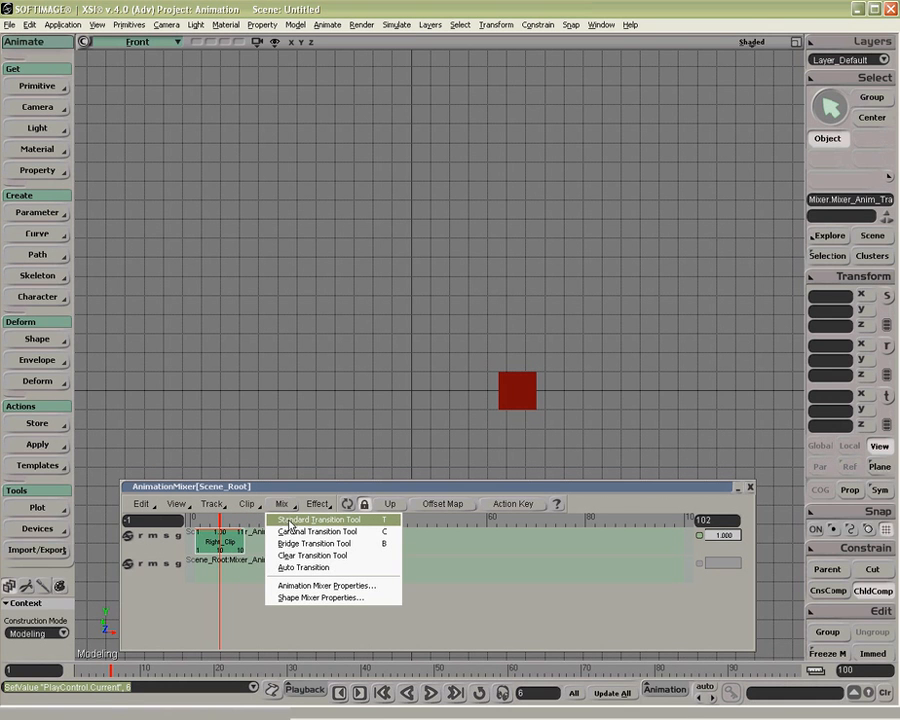
pyautogui.click(287, 520)
pyautogui.click(232, 550)
pyautogui.click(305, 580)
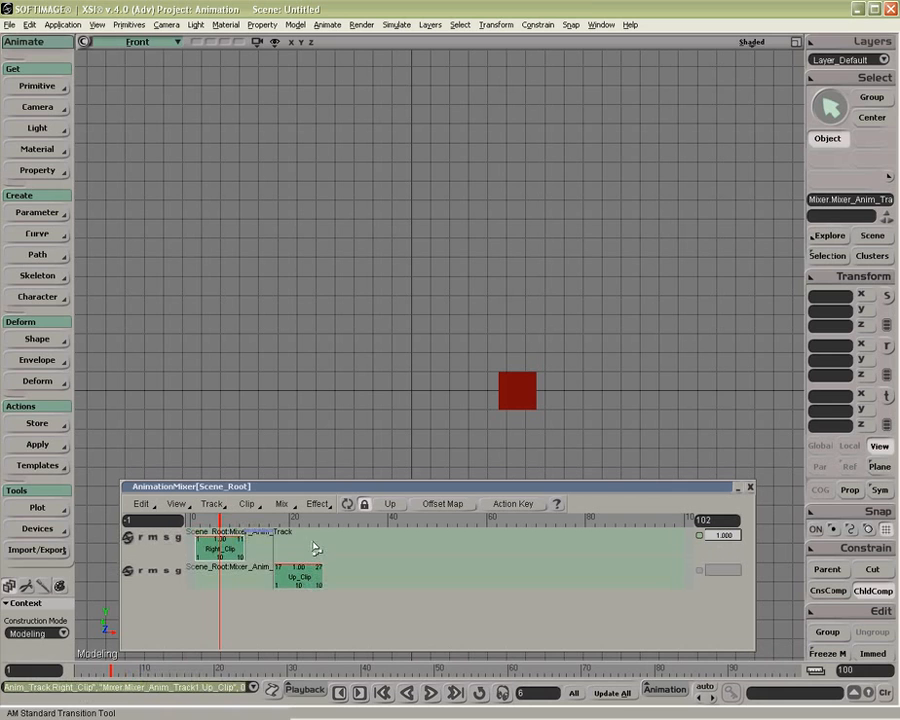
# - Scrub through the transition with the cube selected to examine its position between the two clips
pyautogui.moveTo(228, 522); pyautogui.dragTo(245, 522)
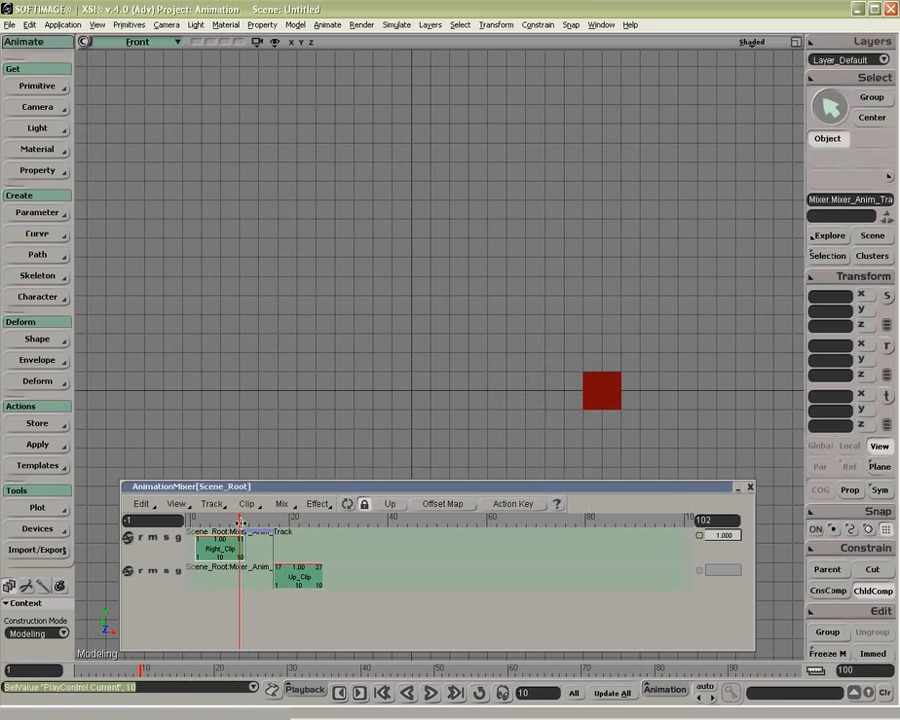
pyautogui.click(598, 402)
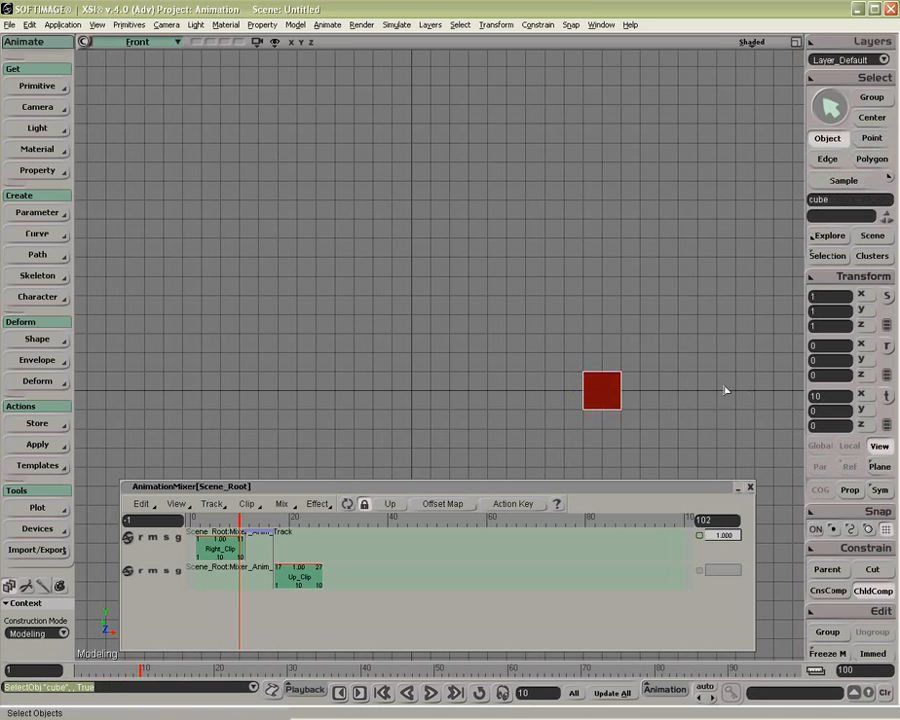
pyautogui.click(278, 520)
pyautogui.moveTo(278, 520); pyautogui.dragTo(275, 521)
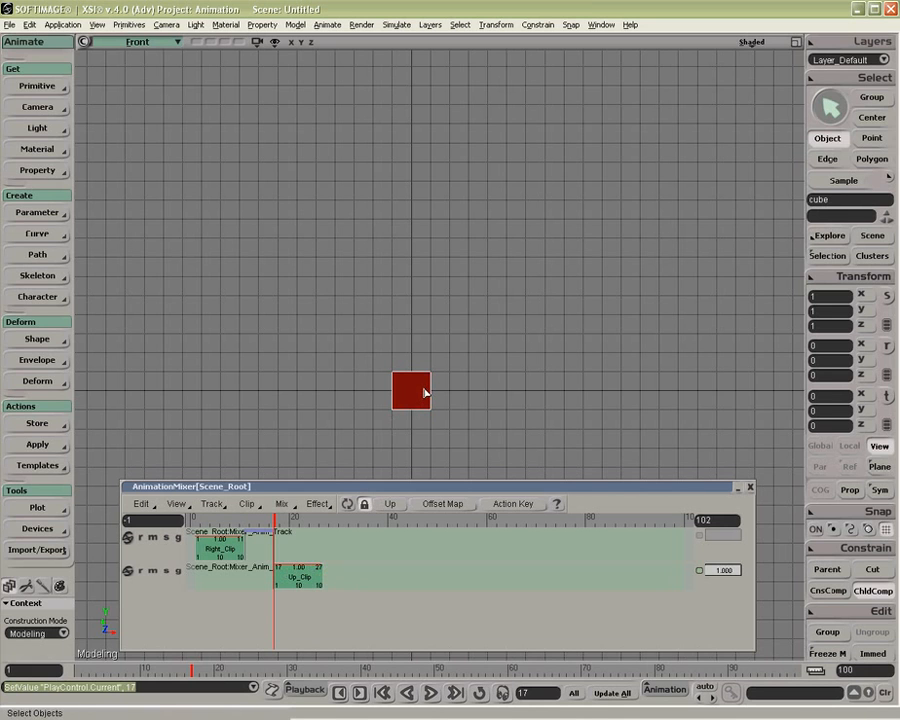
pyautogui.moveTo(195, 521); pyautogui.dragTo(302, 521)
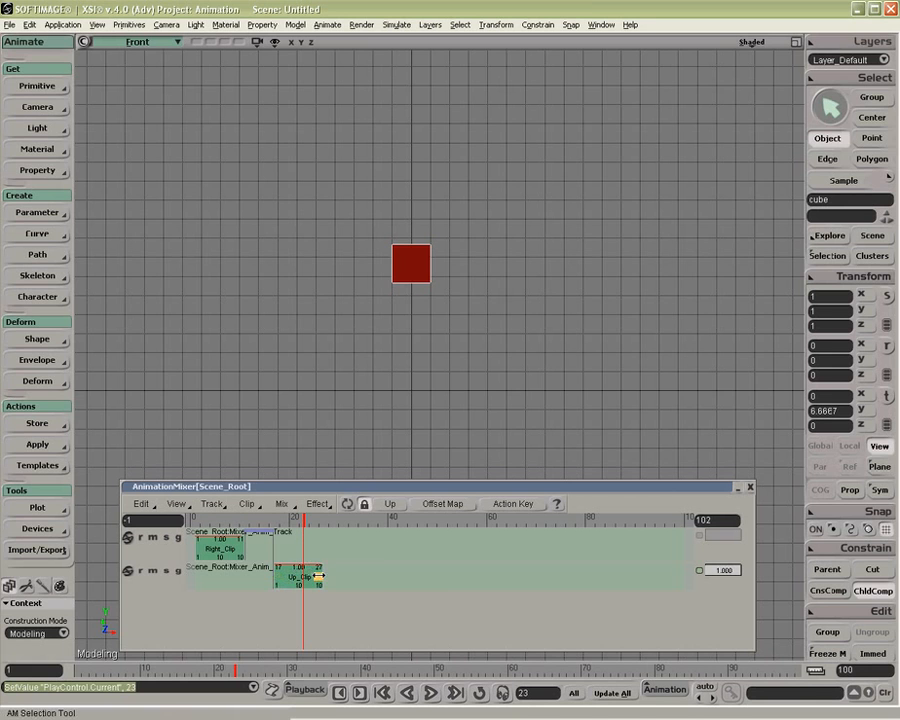
# - Stretch Up_Clip to a 36-frame length starting at frame 16 and Right_Clip to end at frame 31, so the clips overlap
pyautogui.moveTo(318, 576); pyautogui.dragTo(450, 576)
pyautogui.moveTo(241, 548); pyautogui.dragTo(339, 548)
pyautogui.moveTo(280, 521)
pyautogui.mouseDown()
pyautogui.moveTo(251, 522)
pyautogui.moveTo(269, 523)
pyautogui.mouseUp()
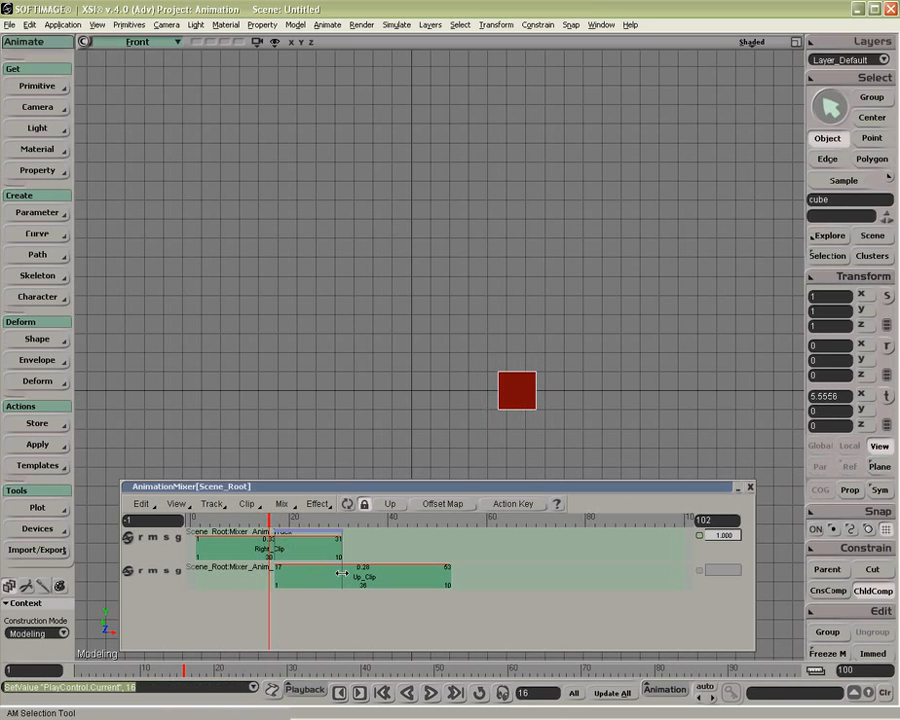
pyautogui.moveTo(333, 576); pyautogui.dragTo(329, 576)
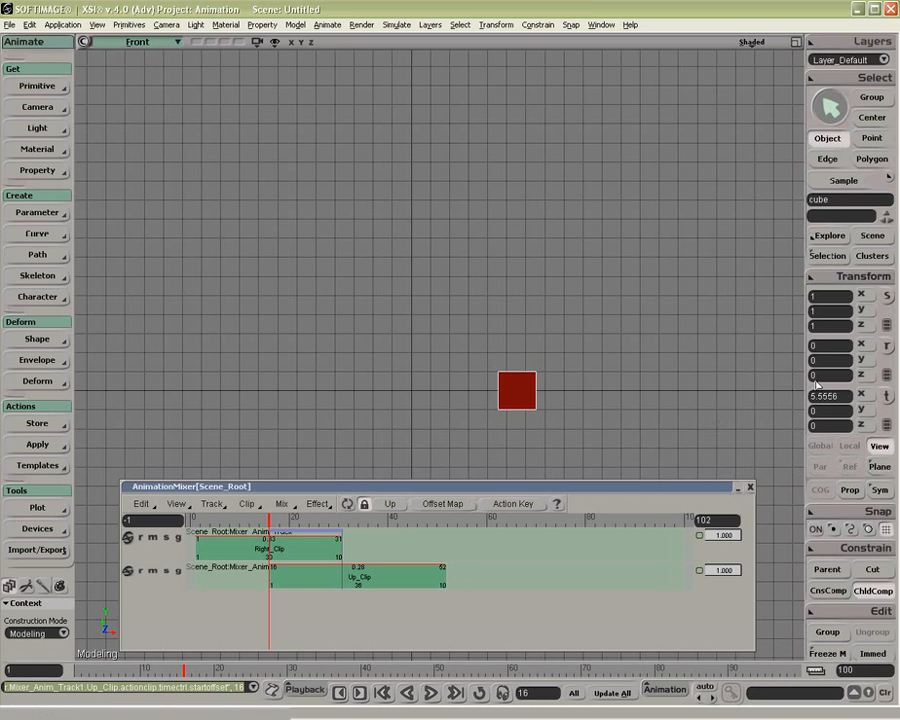
# - Scrub through the overlap and try weights of 0.48 for Right_Clip and 0.56 for Up_Clip
pyautogui.click(271, 519)
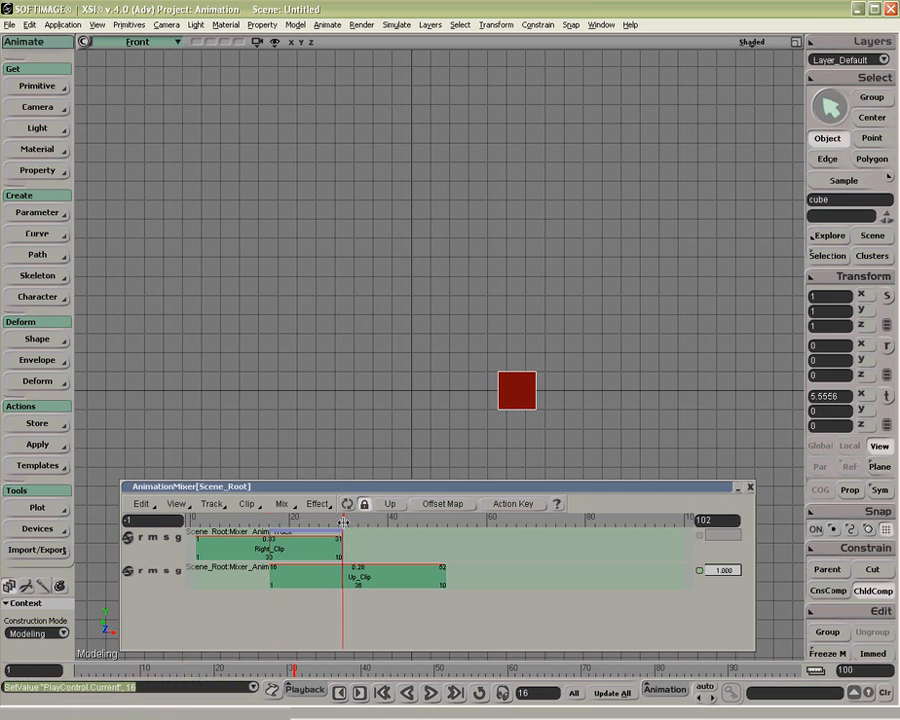
pyautogui.click(343, 520)
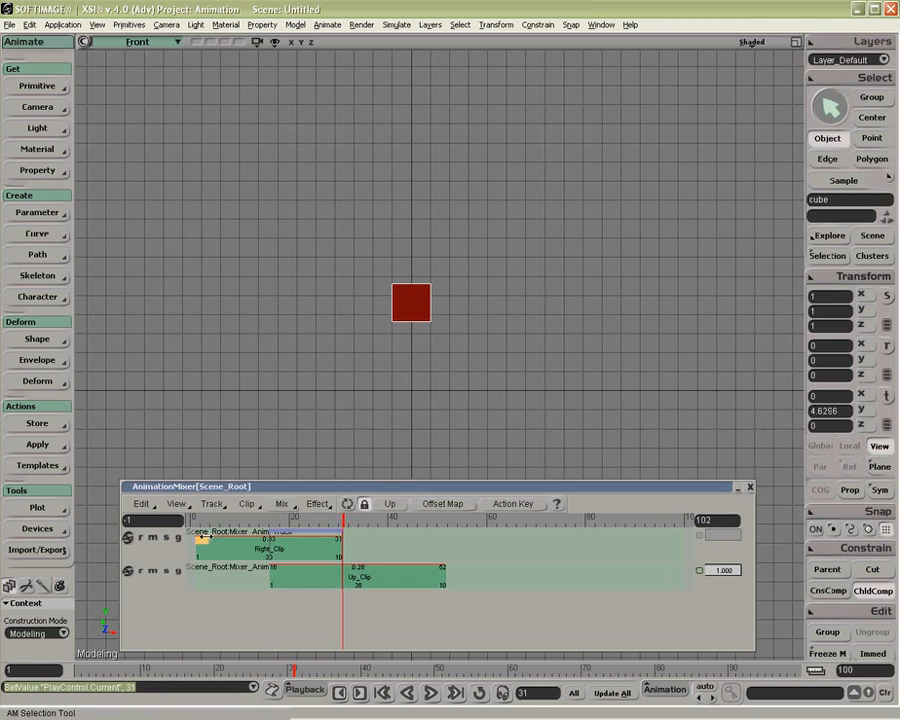
pyautogui.click(266, 520)
pyautogui.moveTo(266, 521); pyautogui.dragTo(308, 539)
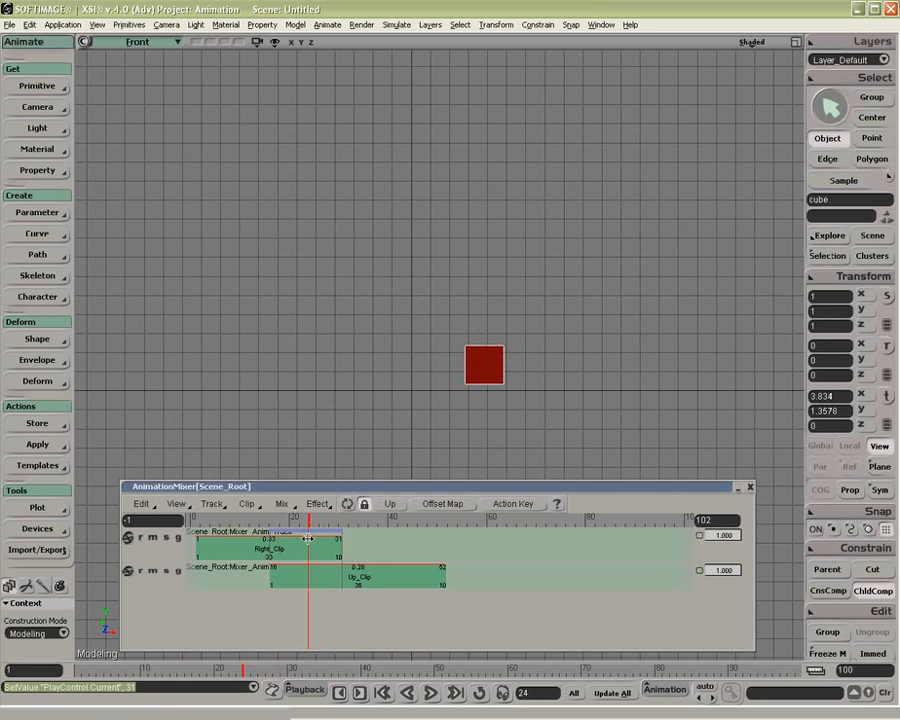
pyautogui.moveTo(739, 536); pyautogui.dragTo(722, 536)
pyautogui.moveTo(740, 577); pyautogui.dragTo(728, 577)
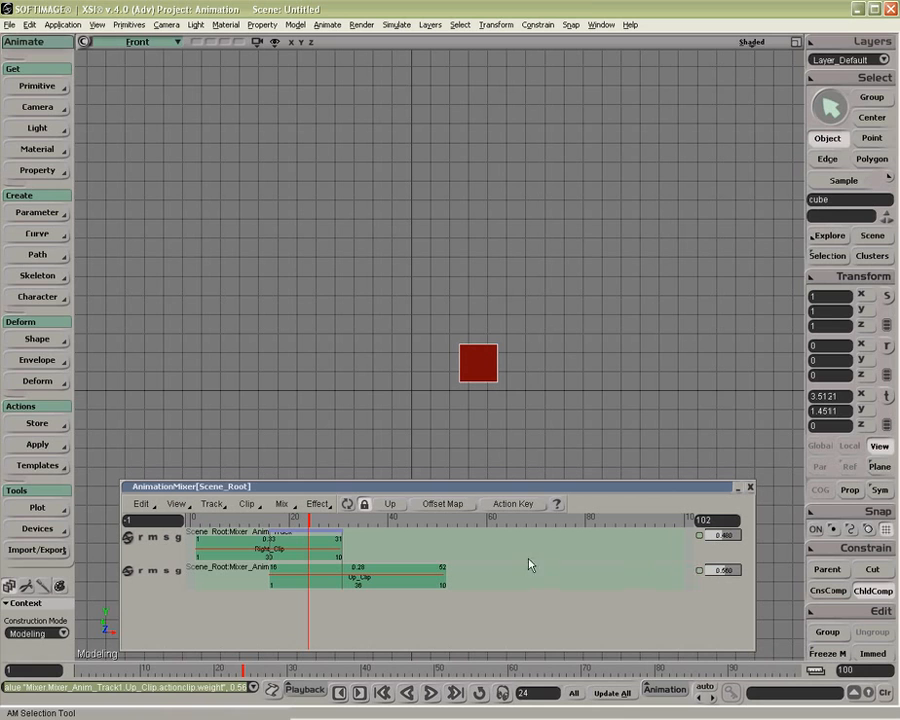
# - Delete the transition and align Up_Clip with Right_Clip so that it spans frames 1 to 31
pyautogui.click(292, 534)
pyautogui.press('Delete')
pyautogui.moveTo(344, 577); pyautogui.dragTo(271, 571)
pyautogui.moveTo(365, 569); pyautogui.dragTo(343, 571)
# - Set the weights of Right_Clip and Up_Clip to 1 and scrub through the mixed motion
pyautogui.moveTo(754, 541); pyautogui.dragTo(765, 563)
pyautogui.moveTo(621, 487); pyautogui.dragTo(644, 490)
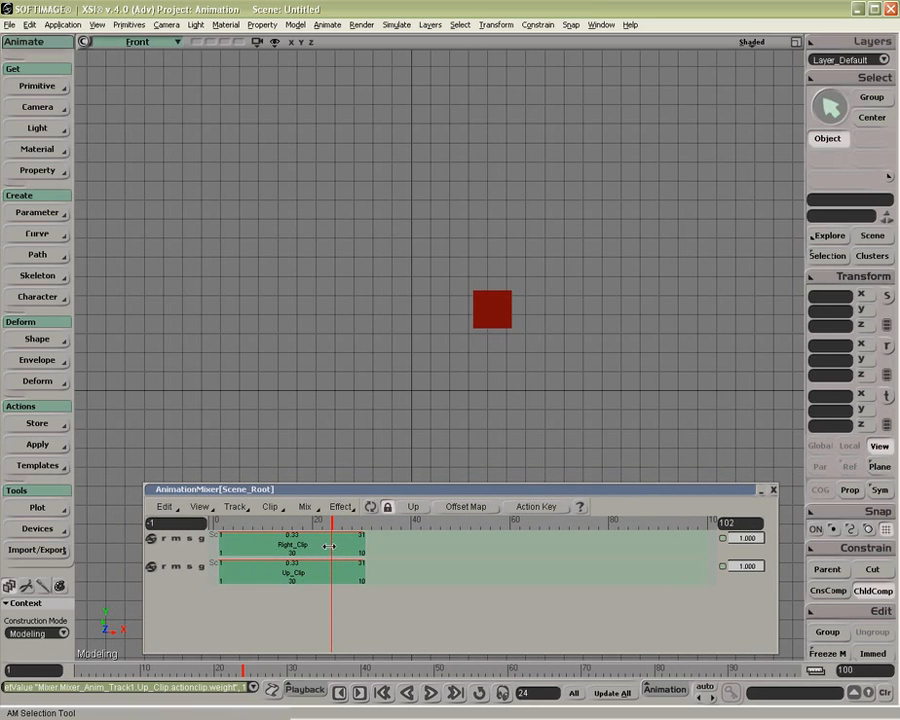
pyautogui.moveTo(265, 522); pyautogui.dragTo(284, 535)
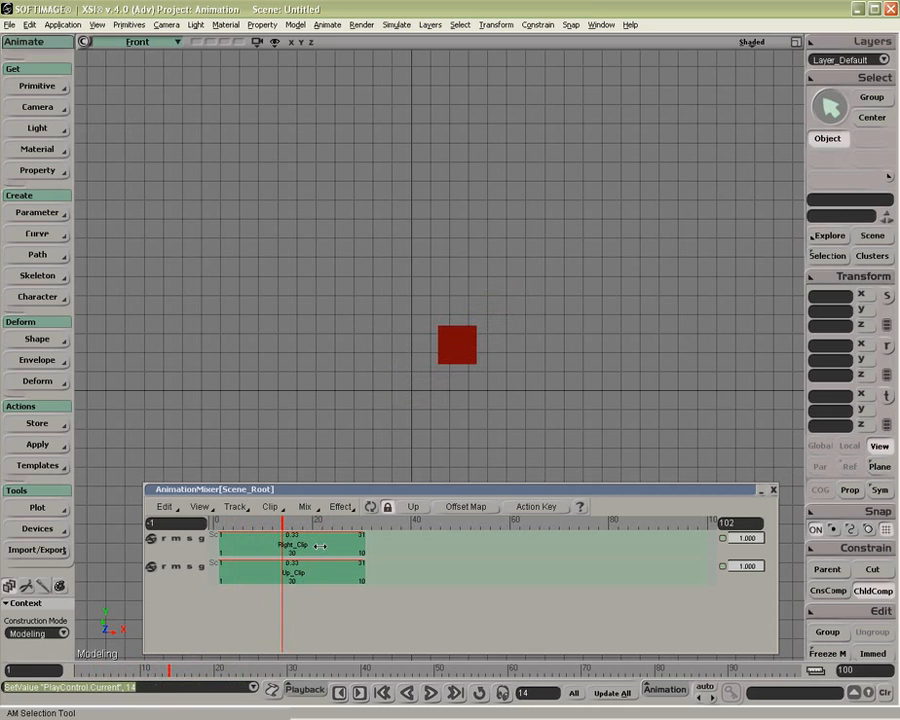
# - Combine Right_Clip and Up_Clip into a compound clip and move it to start at frame 23
pyautogui.keyDown('shift'); pyautogui.click(320, 546); pyautogui.keyUp('shift')
pyautogui.keyDown('shift'); pyautogui.click(317, 564); pyautogui.keyUp('shift')
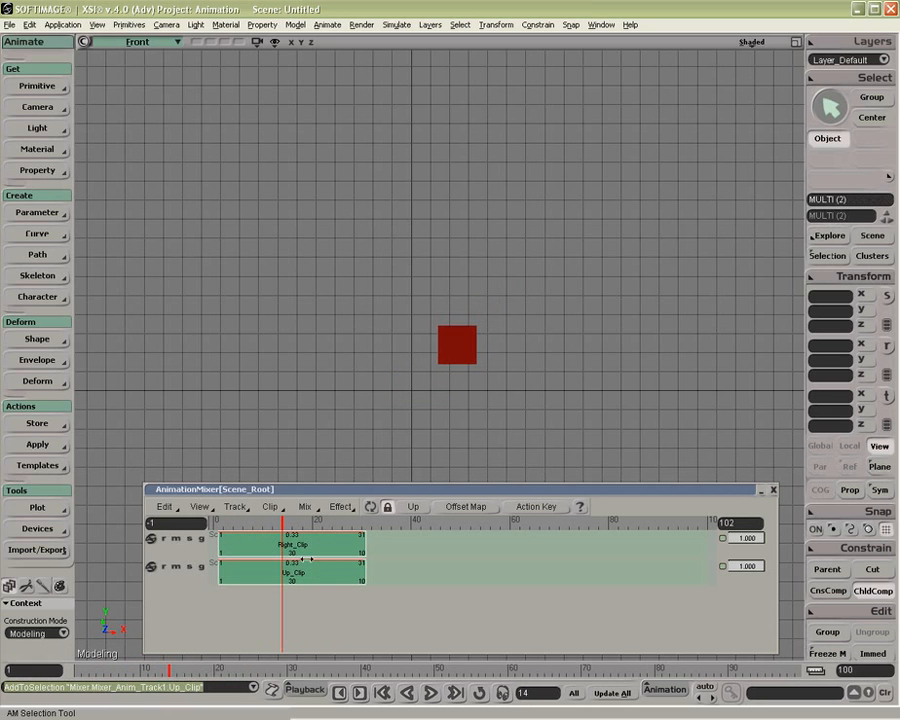
pyautogui.click(270, 507)
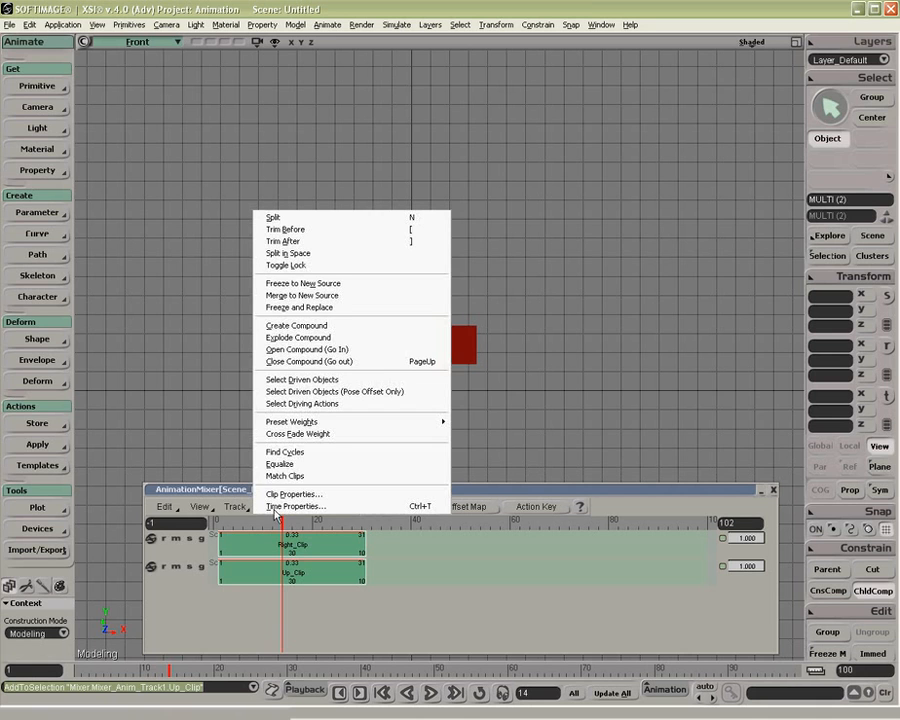
pyautogui.click(316, 326)
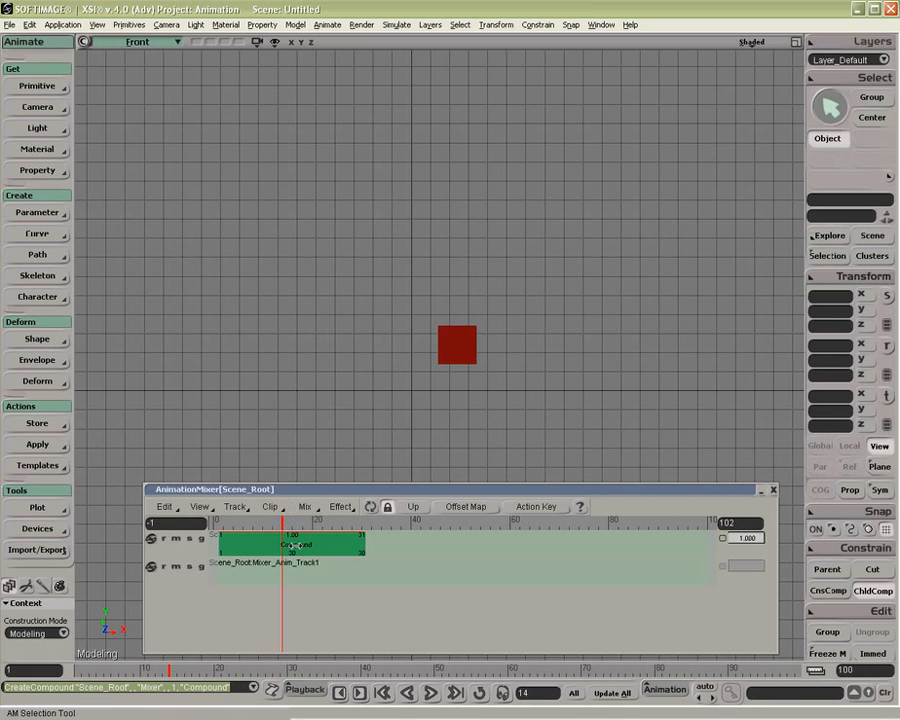
pyautogui.moveTo(295, 546); pyautogui.dragTo(405, 545)
pyautogui.moveTo(317, 523); pyautogui.dragTo(376, 531)
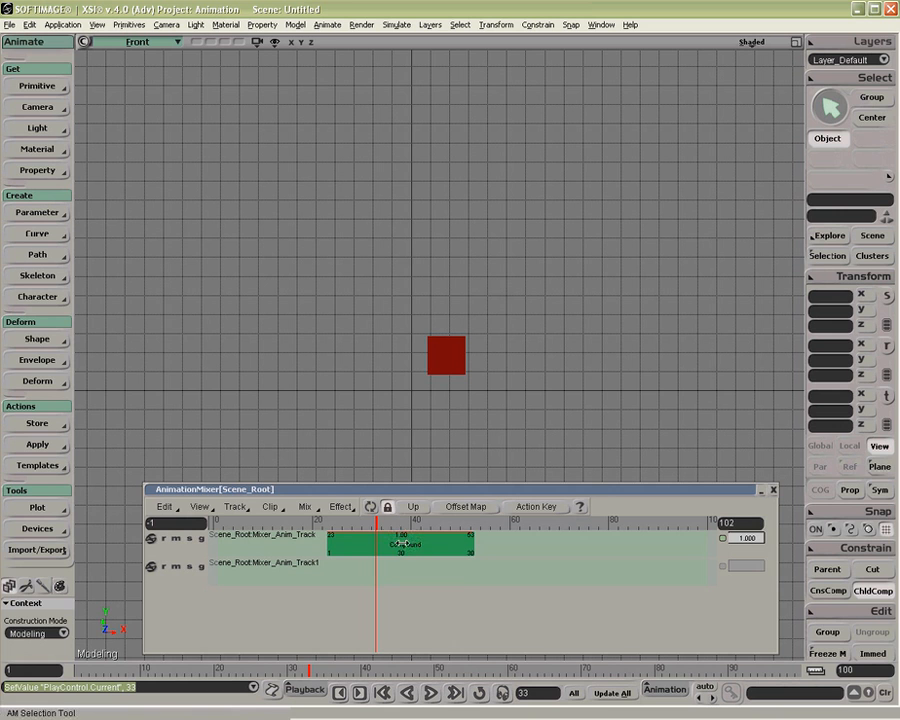
# - Look inside the compound clip, return to the parent level, and try a compound weight of 0 while scrubbing
pyautogui.doubleClick(404, 543)
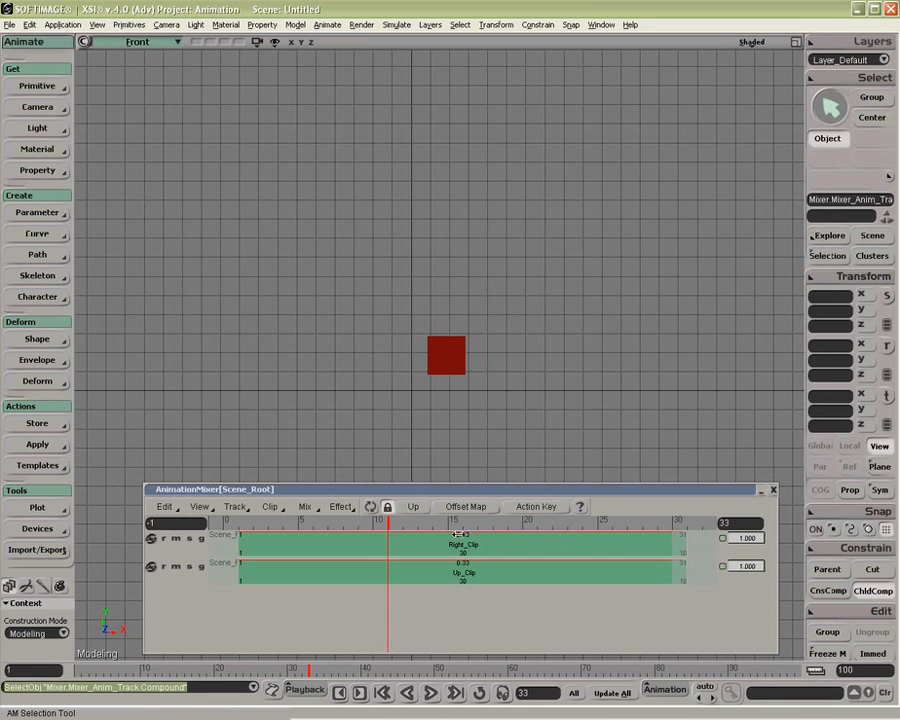
pyautogui.click(414, 507)
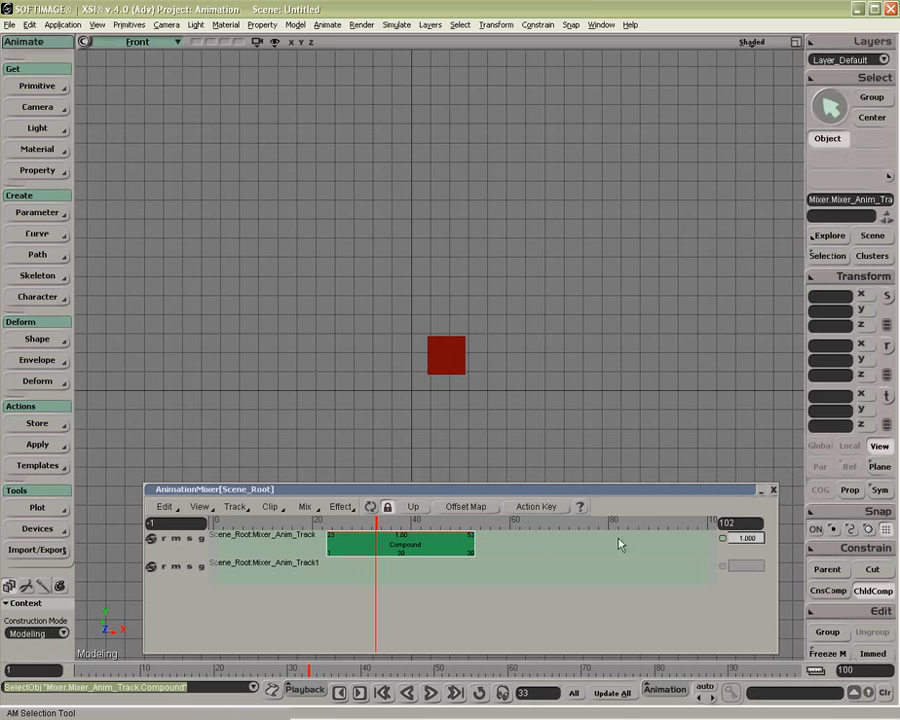
pyautogui.moveTo(759, 542); pyautogui.dragTo(728, 543)
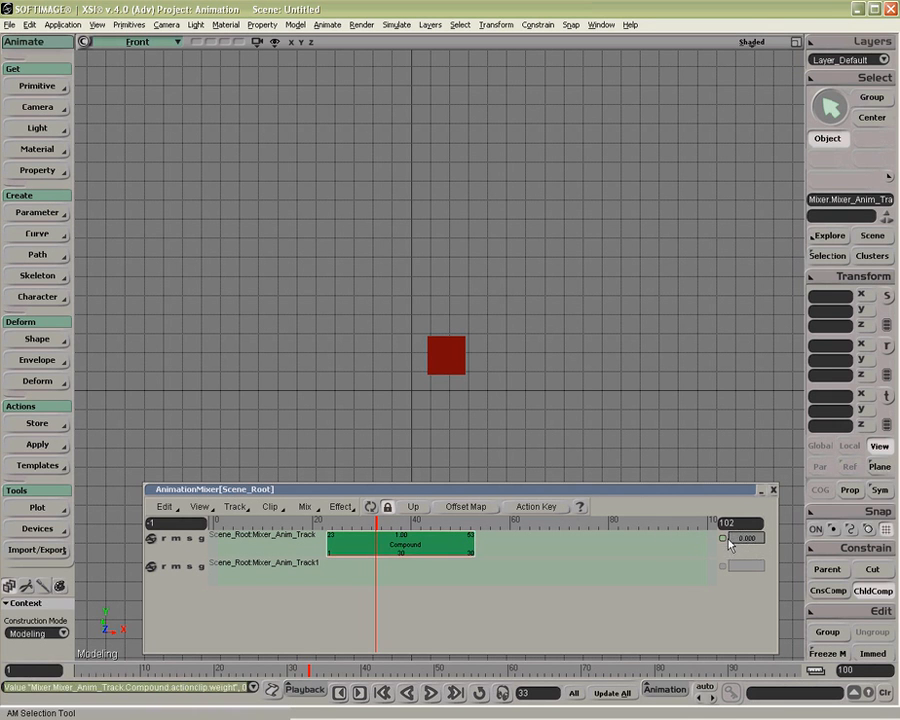
pyautogui.moveTo(458, 523)
pyautogui.mouseDown()
pyautogui.moveTo(315, 521)
pyautogui.moveTo(402, 522)
pyautogui.mouseUp()
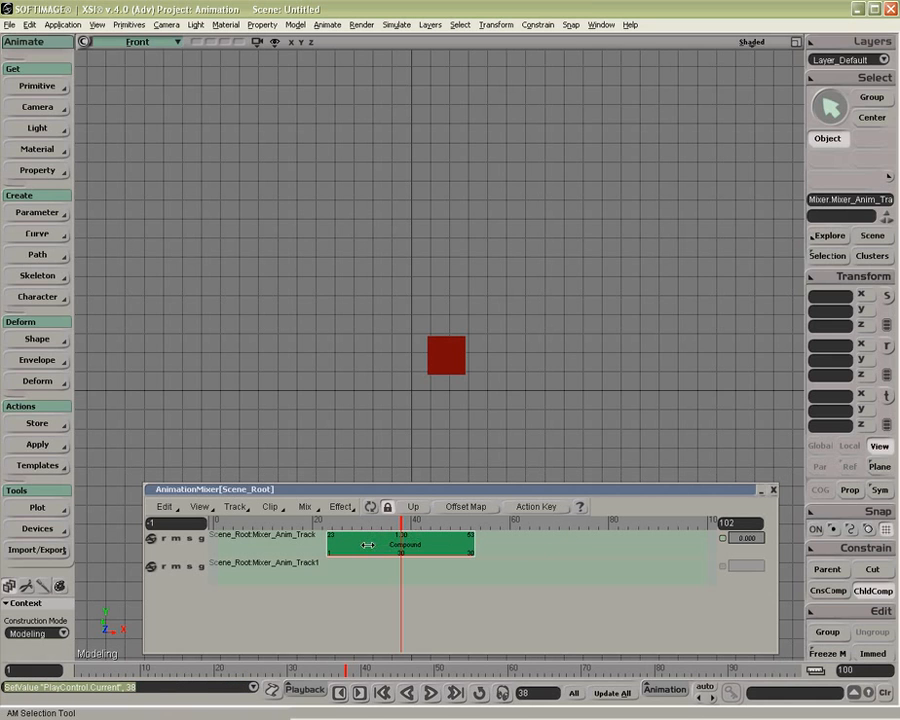
# - Copy the compound clip onto the second track starting at frame 31 and set the original compound's weight to 0.66
pyautogui.moveTo(353, 551); pyautogui.dragTo(331, 575)
pyautogui.moveTo(735, 570)
pyautogui.mouseDown()
pyautogui.moveTo(757, 570)
pyautogui.moveTo(737, 542)
pyautogui.moveTo(754, 545)
pyautogui.moveTo(745, 564)
pyautogui.mouseUp()
pyautogui.moveTo(439, 571); pyautogui.dragTo(482, 569)
# - Scrub across the overlapping compound clips and look inside the original compound, returning to the parent level
pyautogui.moveTo(397, 525); pyautogui.dragTo(361, 540)
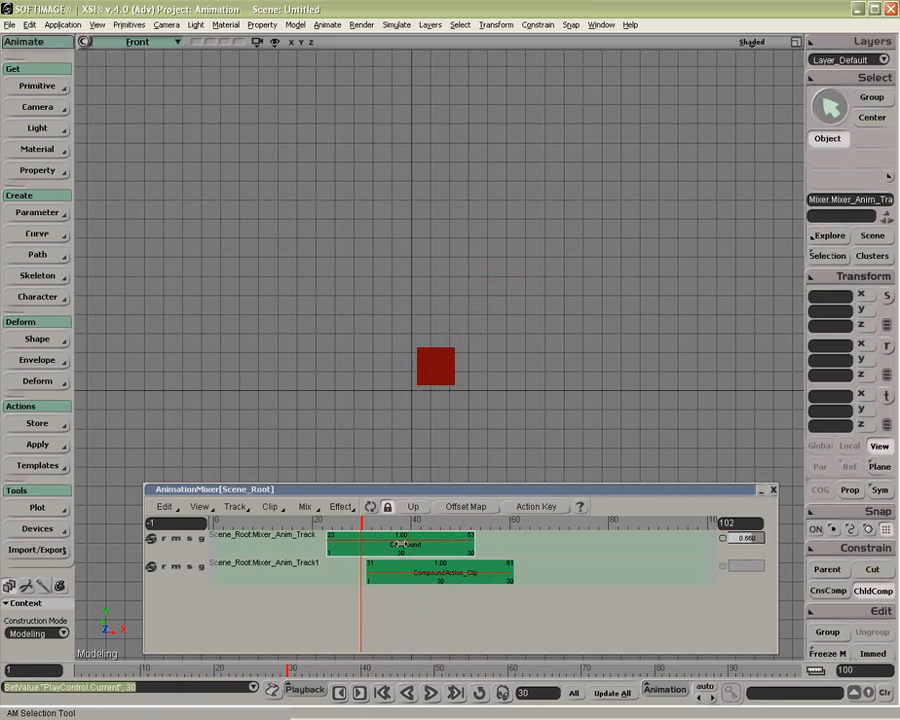
pyautogui.doubleClick(402, 544)
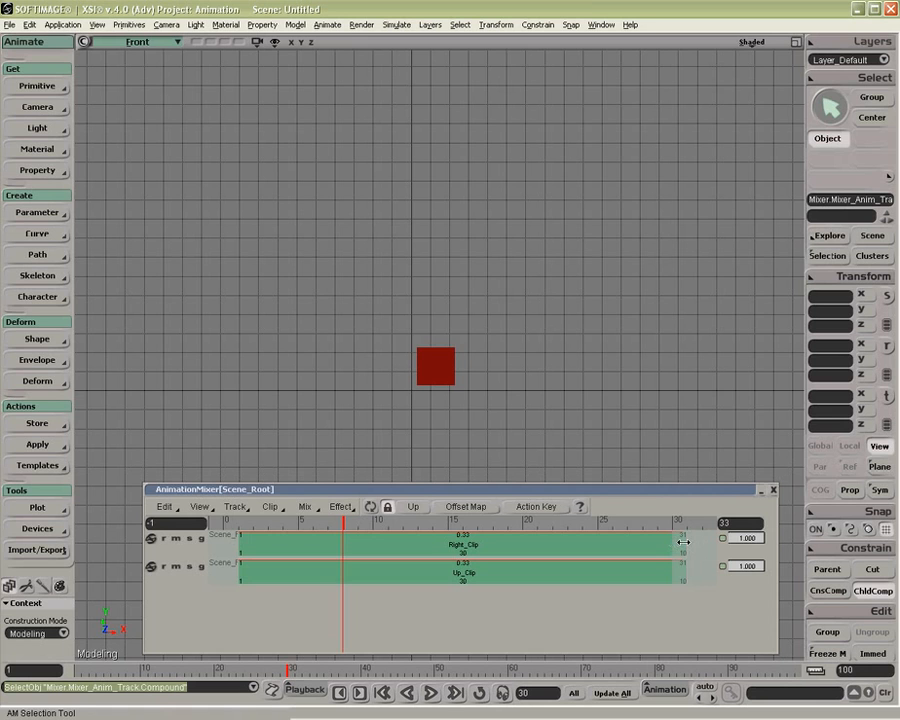
pyautogui.click(413, 506)
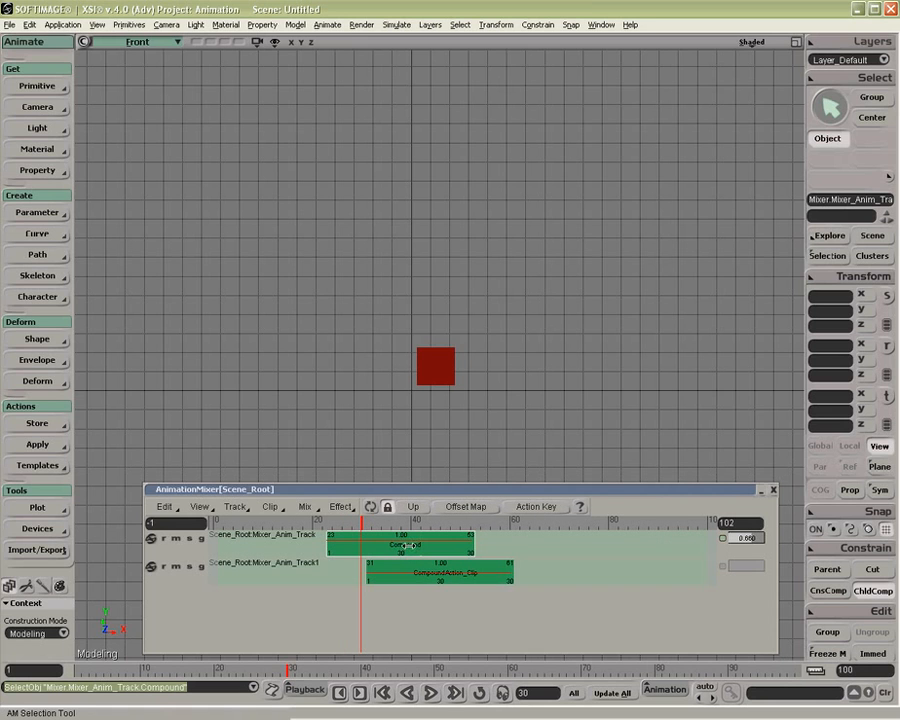
# - Delete the copied compound clip from the second track, close its time properties, and open the original compound
pyautogui.click(461, 569)
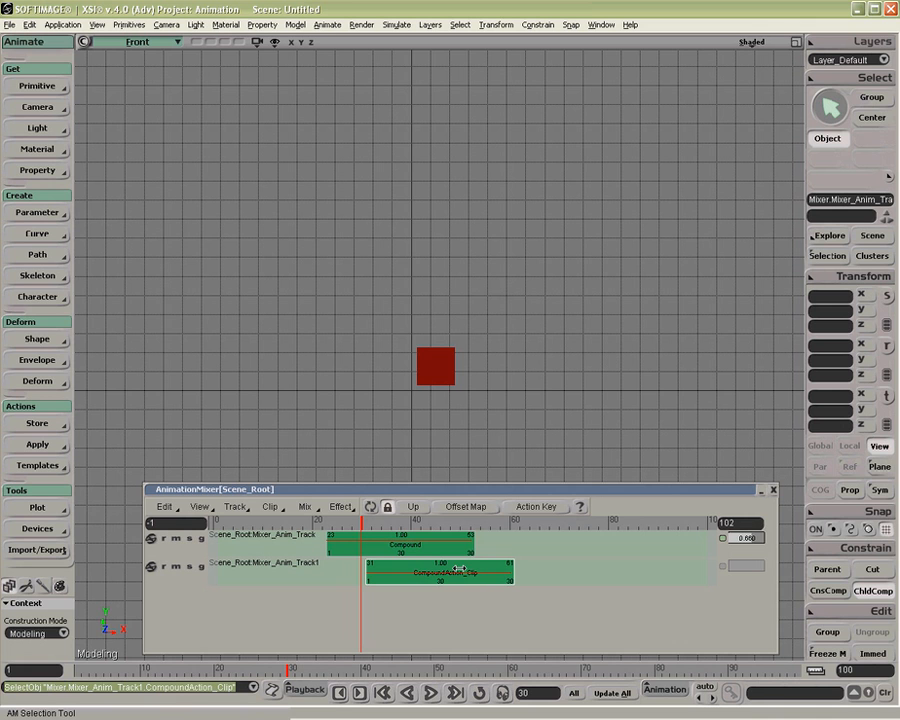
pyautogui.doubleClick(458, 568)
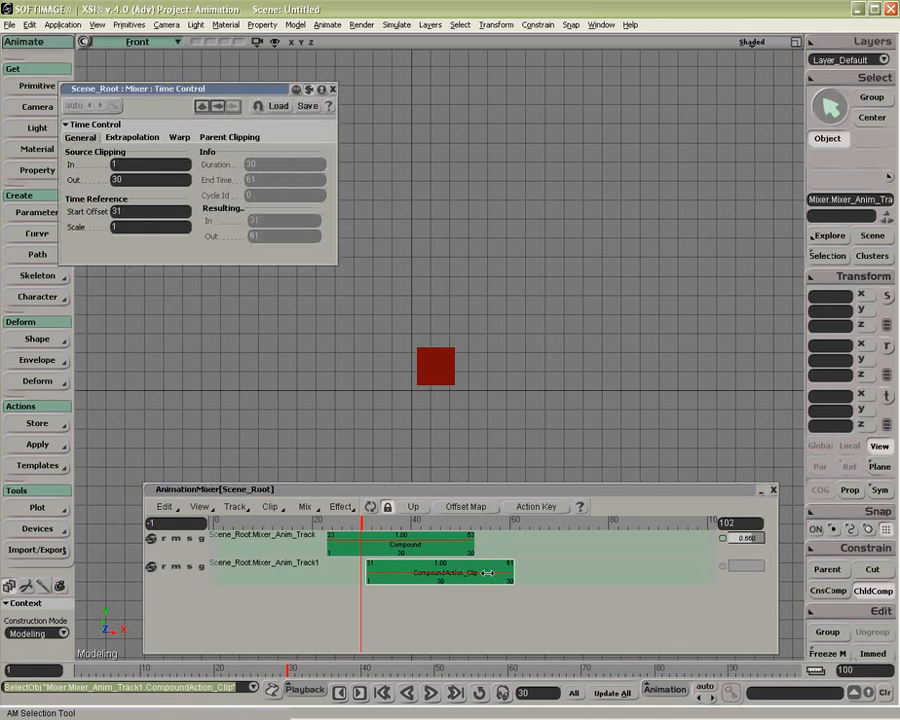
pyautogui.press('Delete')
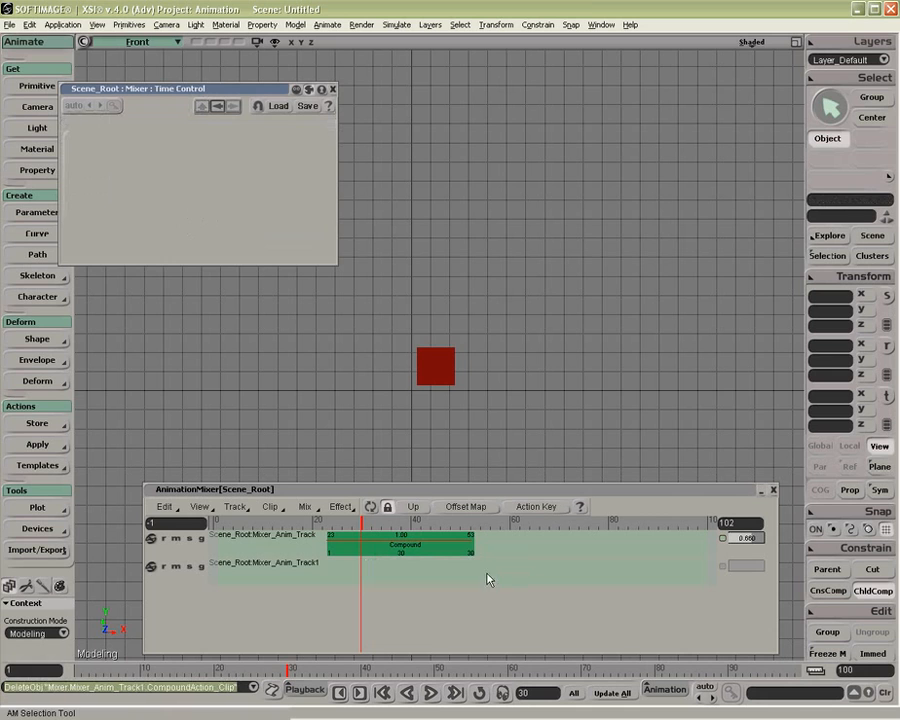
pyautogui.click(333, 89)
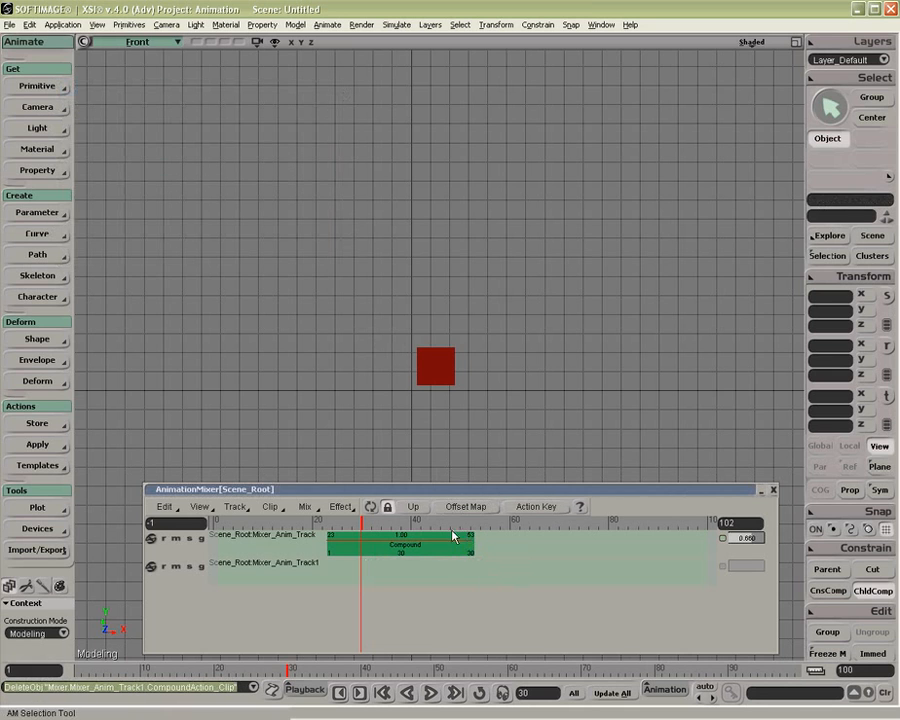
pyautogui.doubleClick(421, 548)
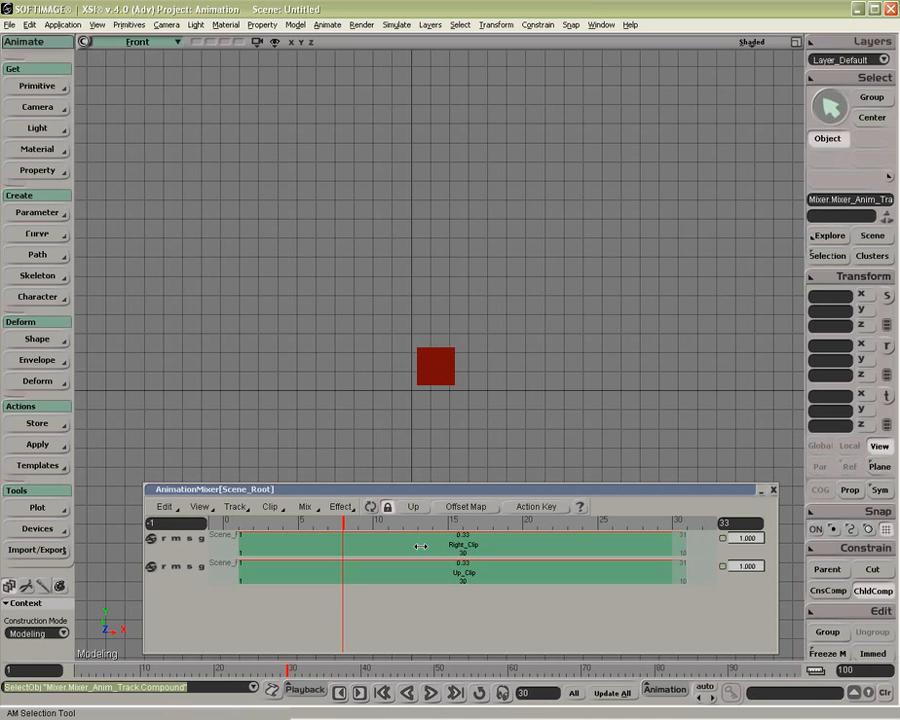
# - Turn off Normalize in the mixer properties inside the compound clip
pyautogui.rightClick(697, 549)
pyautogui.click(716, 667)
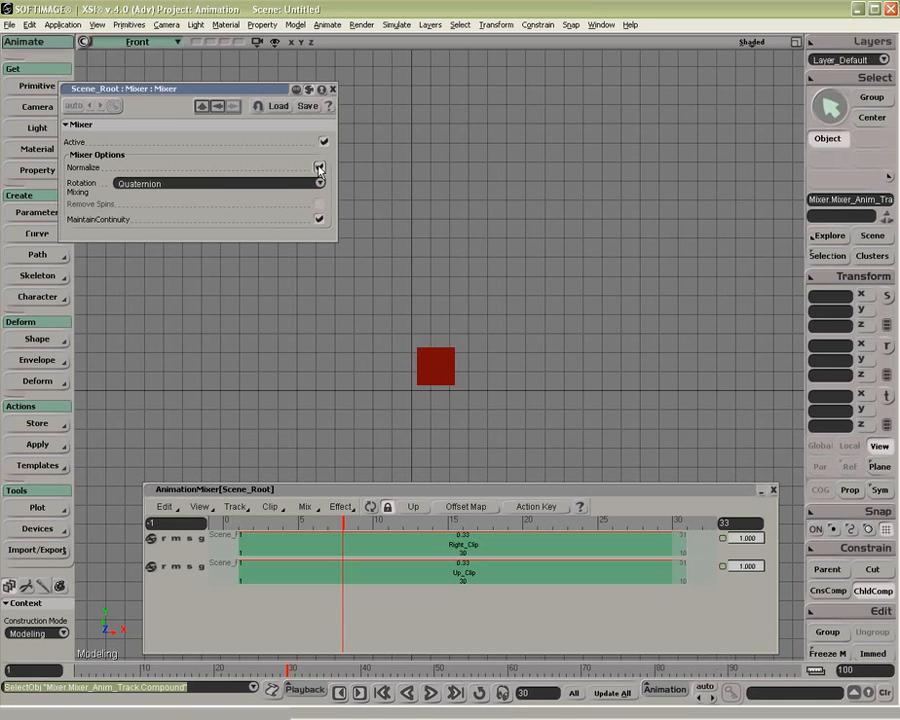
pyautogui.click(319, 168)
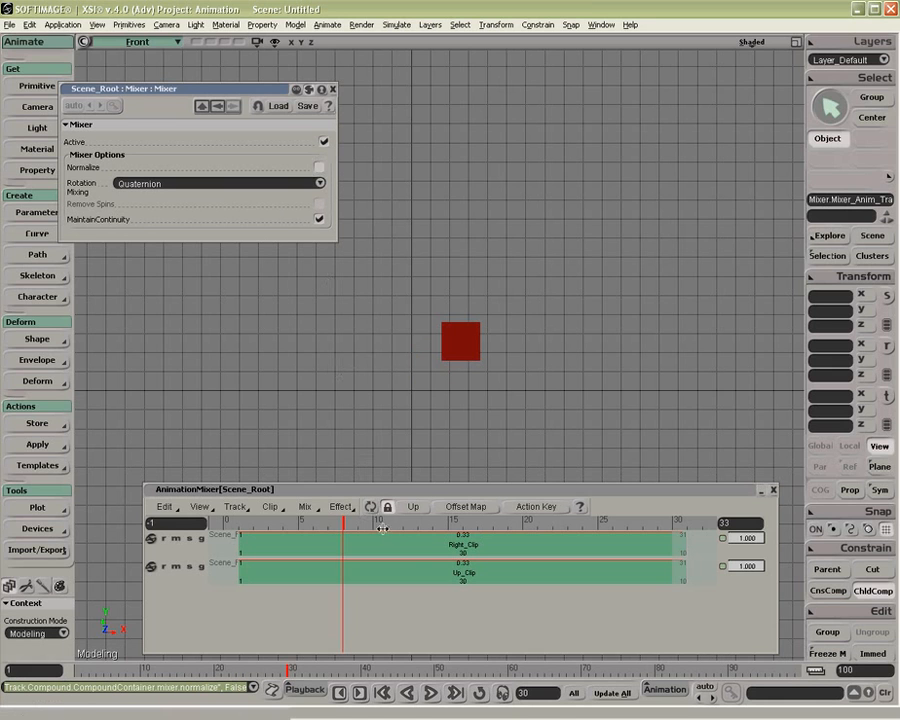
# - Scrub through the Right and Up clips to scene frame 52 and select the cube to check its position
pyautogui.click(420, 524)
pyautogui.moveTo(422, 527); pyautogui.dragTo(672, 524)
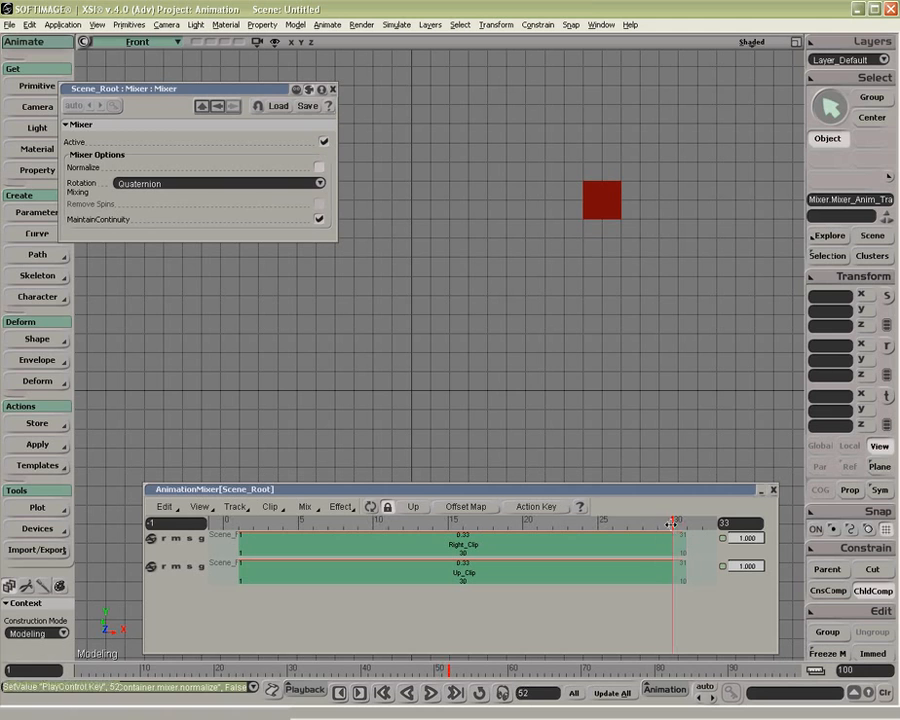
pyautogui.moveTo(559, 172); pyautogui.dragTo(641, 237)
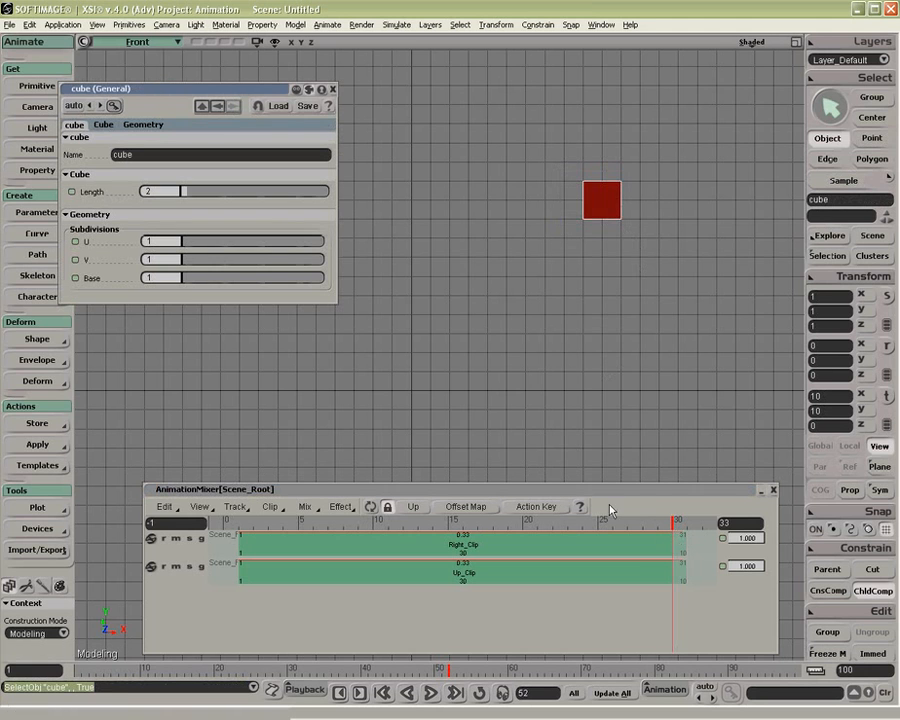
# - Return to the parent level, inspect the top-level mixer's properties, and reopen the compound clip to compare its Normalize setting
pyautogui.click(413, 507)
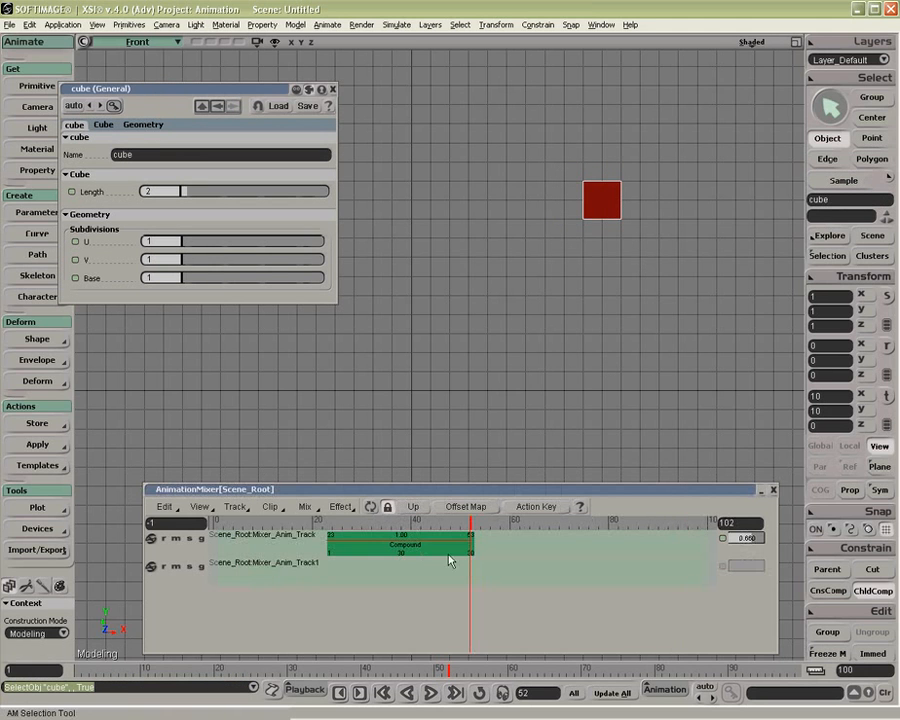
pyautogui.rightClick(510, 555)
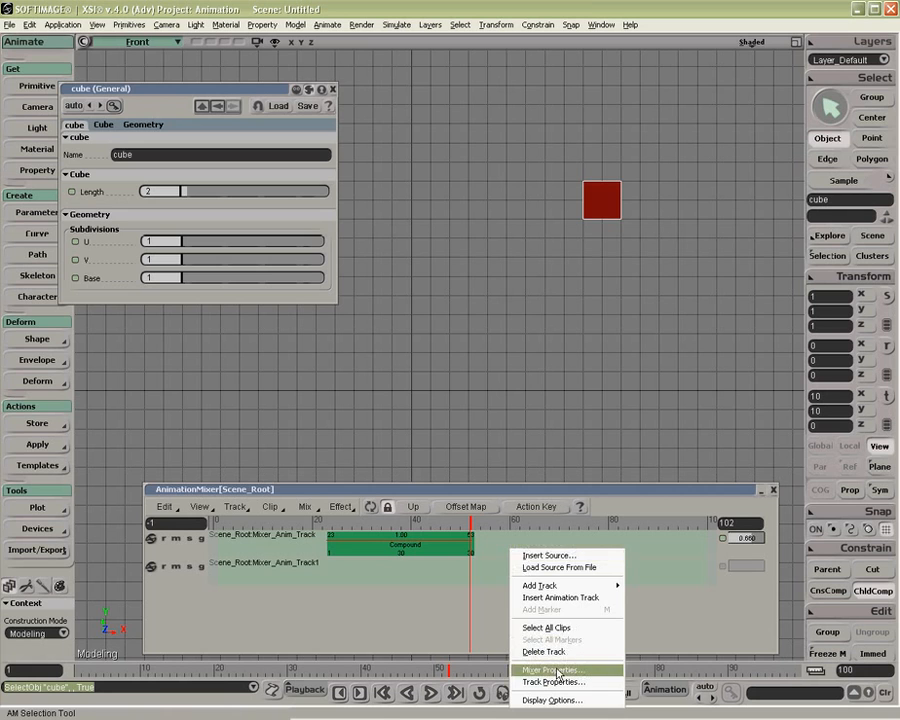
pyautogui.click(552, 669)
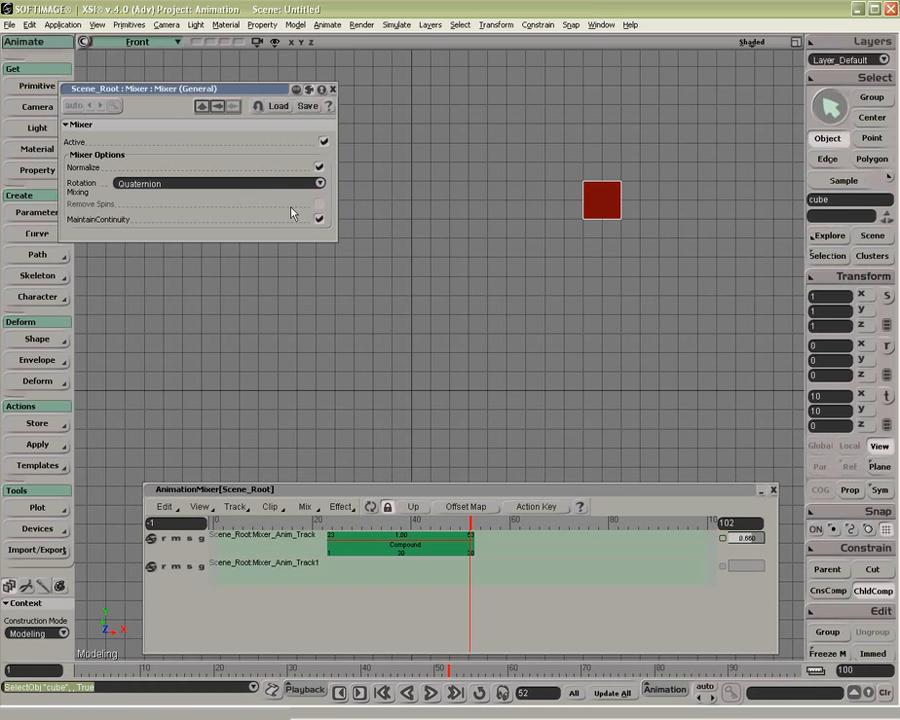
pyautogui.doubleClick(416, 546)
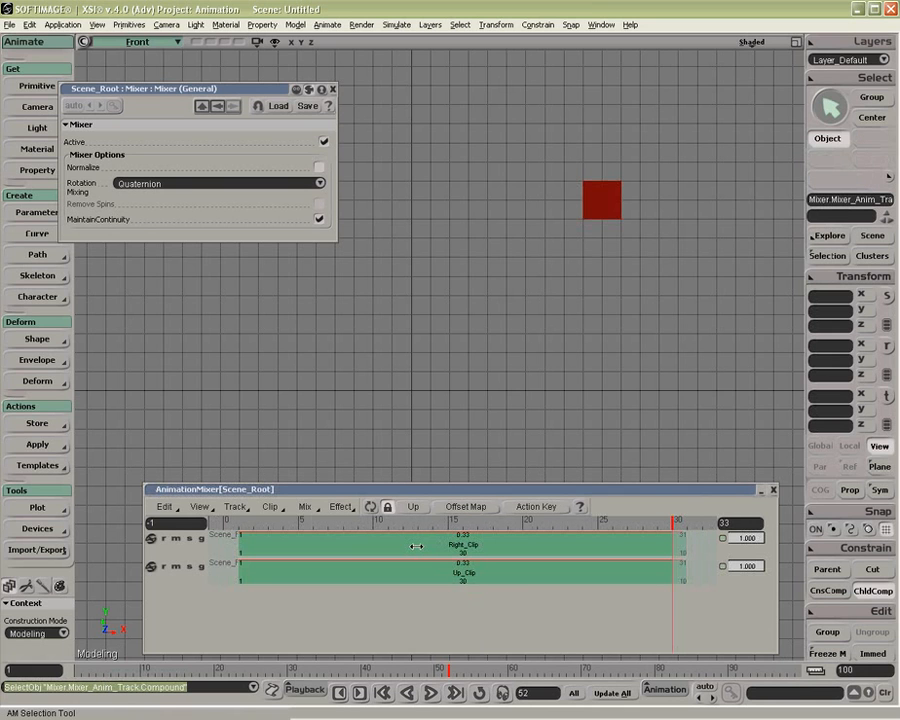